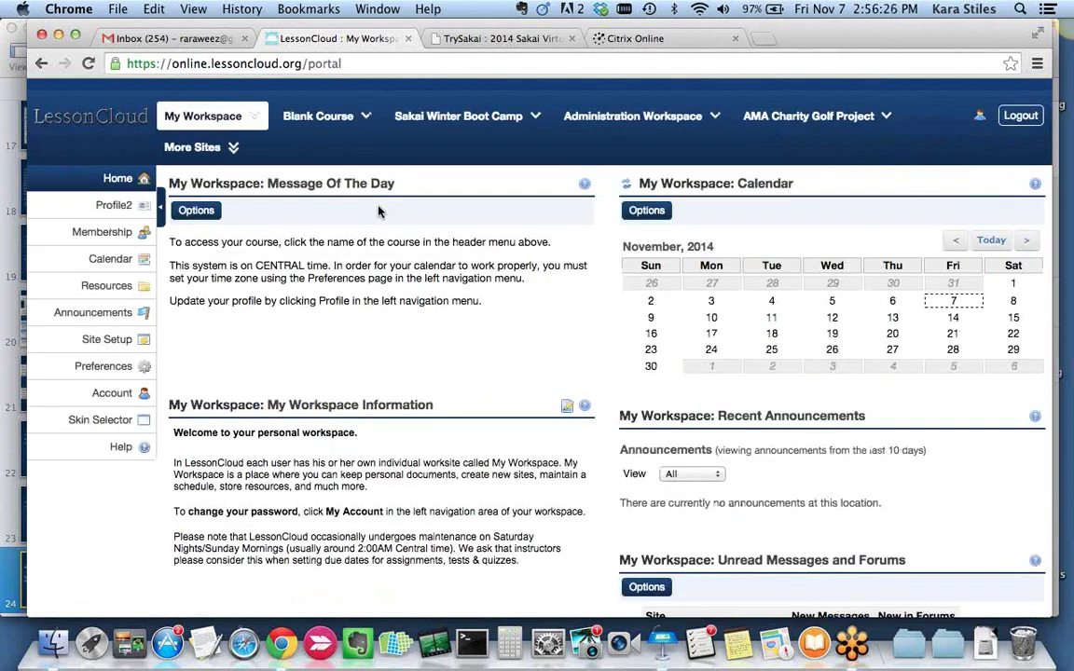
Open the Lesson Pages of the Blank Course site and start adding a question to the page
click(318, 115)
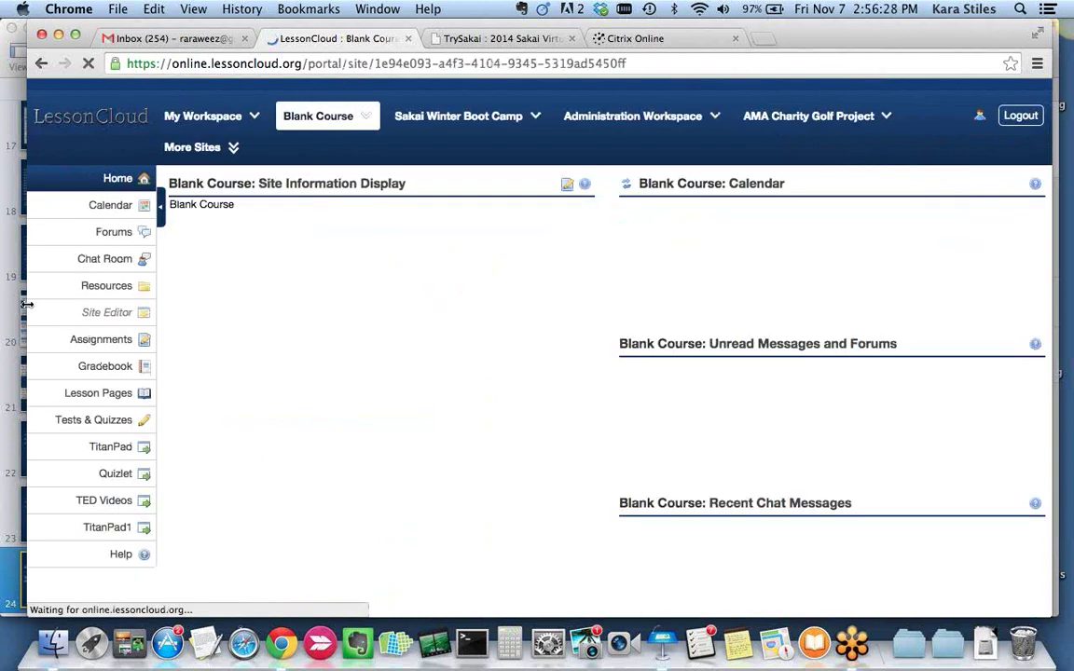
click(101, 393)
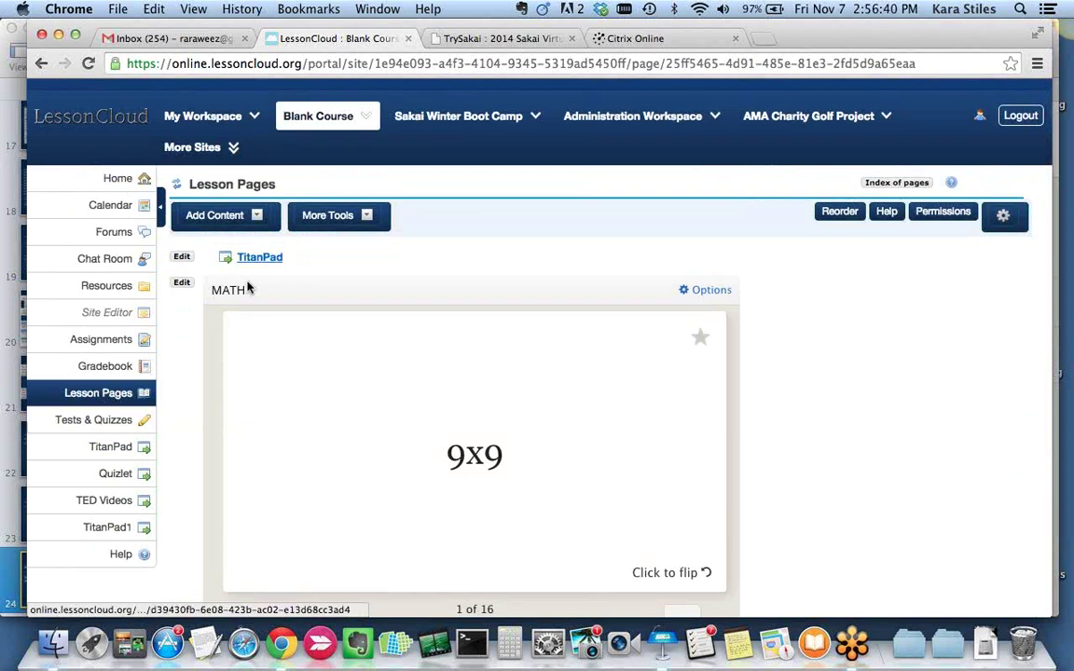
click(259, 215)
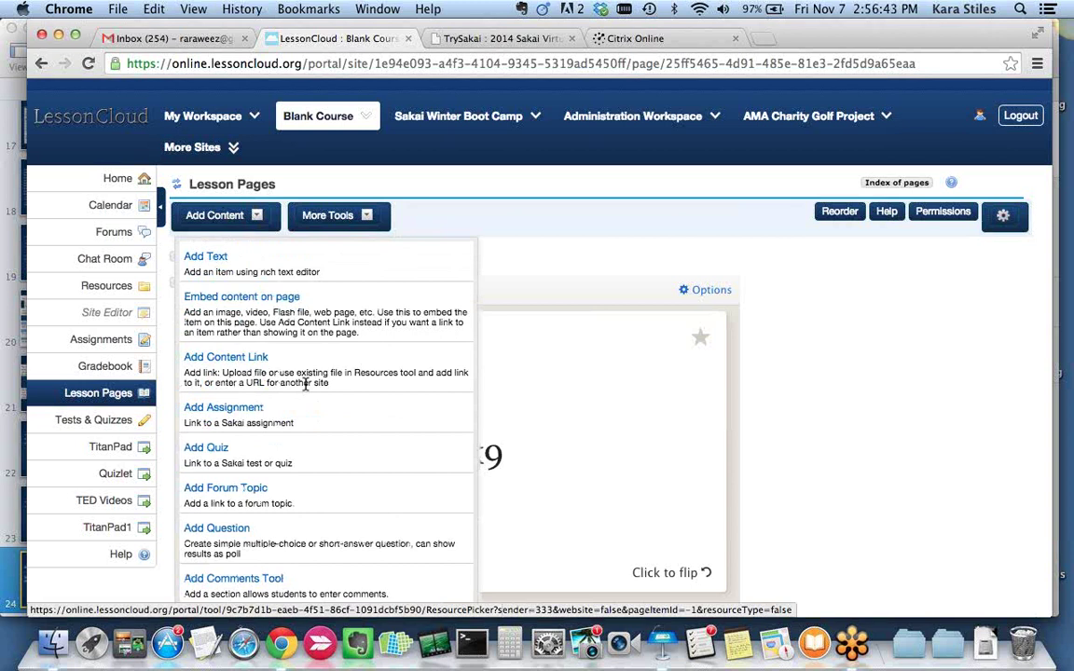
scroll(280, 401, down, 3)
click(226, 422)
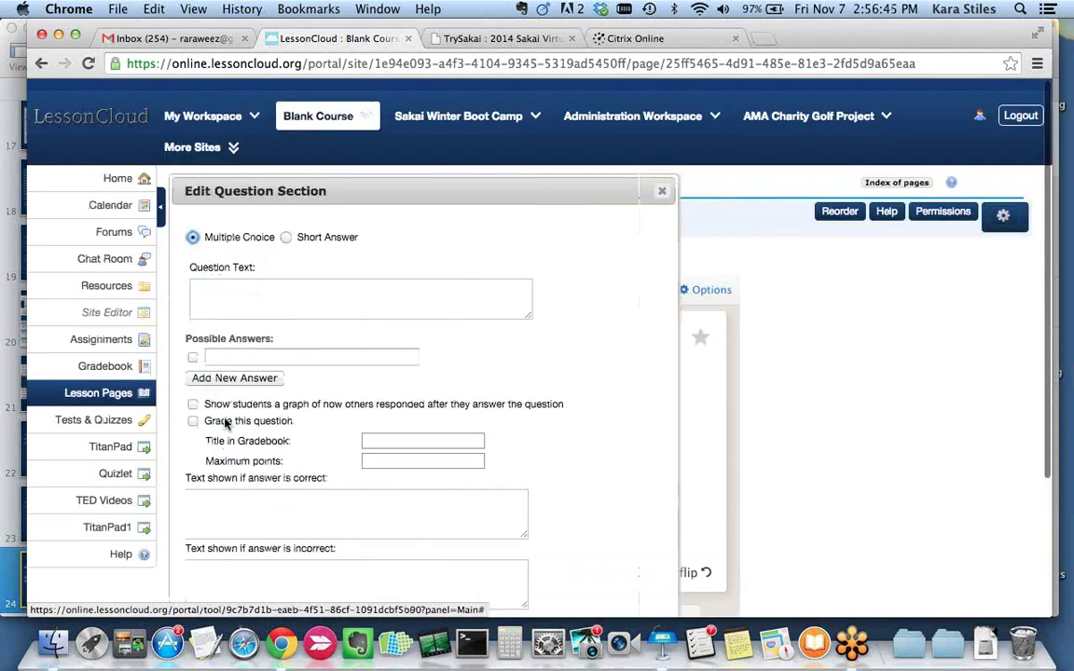
Make the multiple-choice question graded and enter 1 as its gradebook title
click(192, 422)
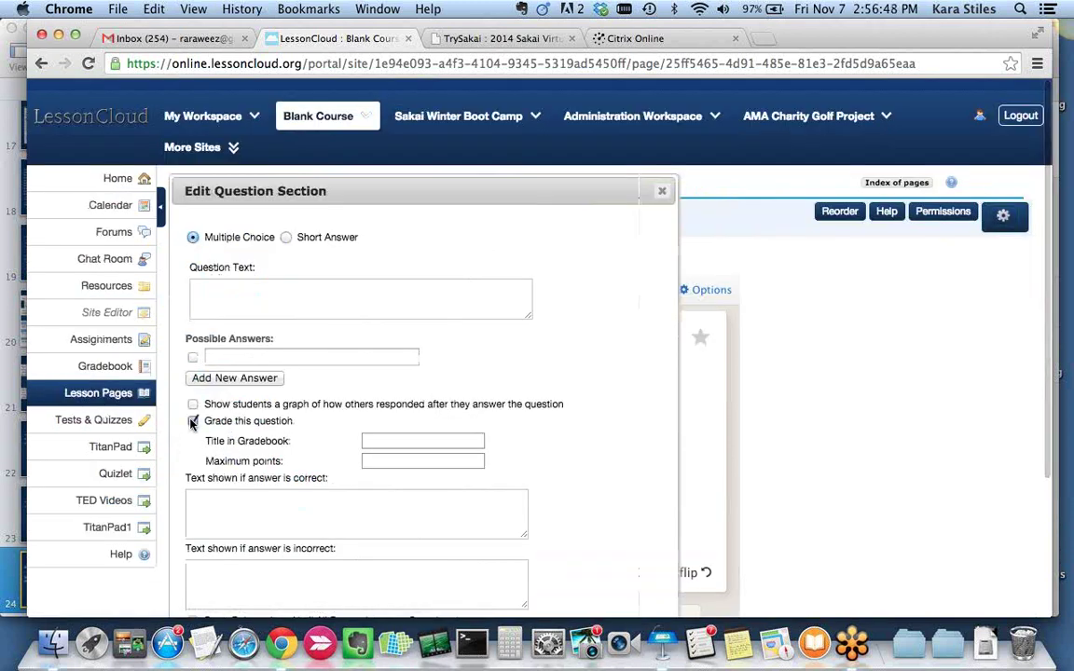
click(381, 441)
text(1)
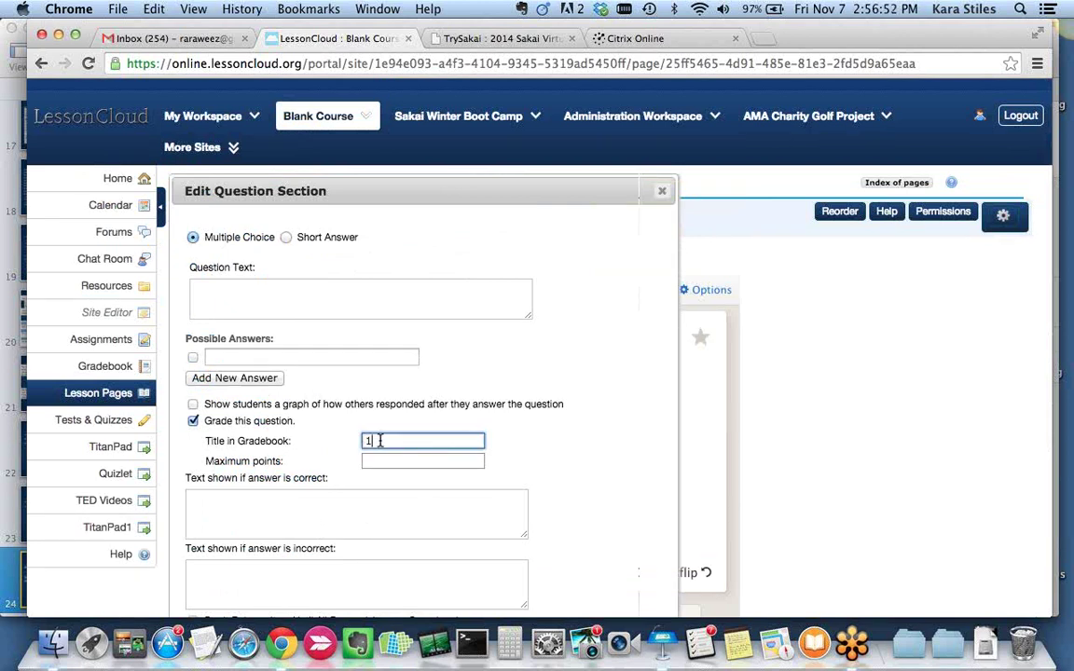
click(282, 281)
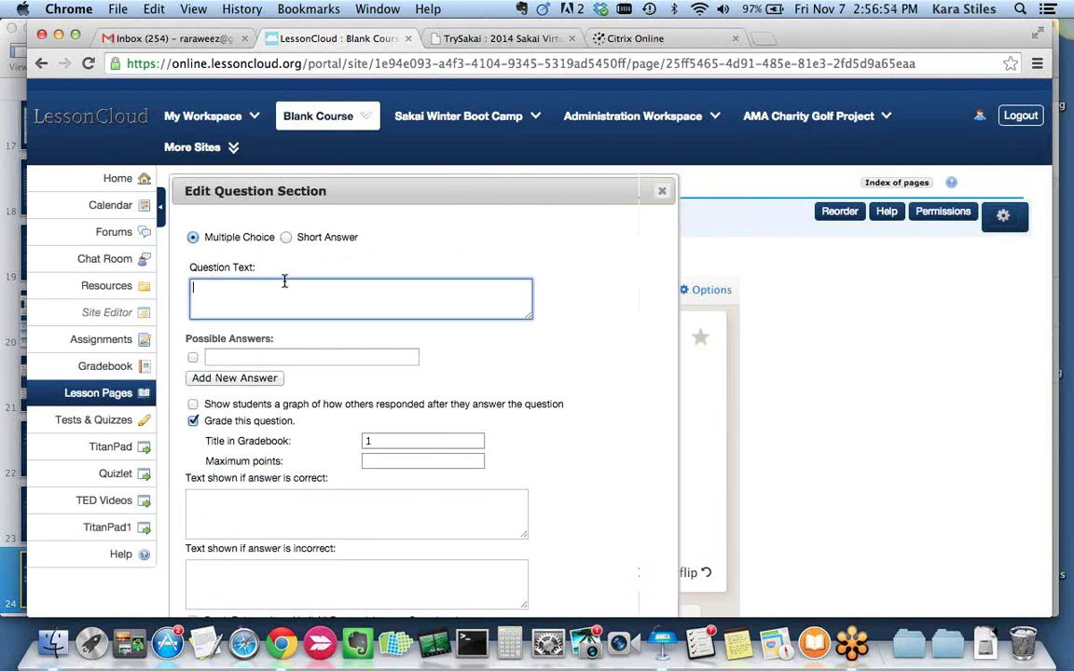
click(386, 439)
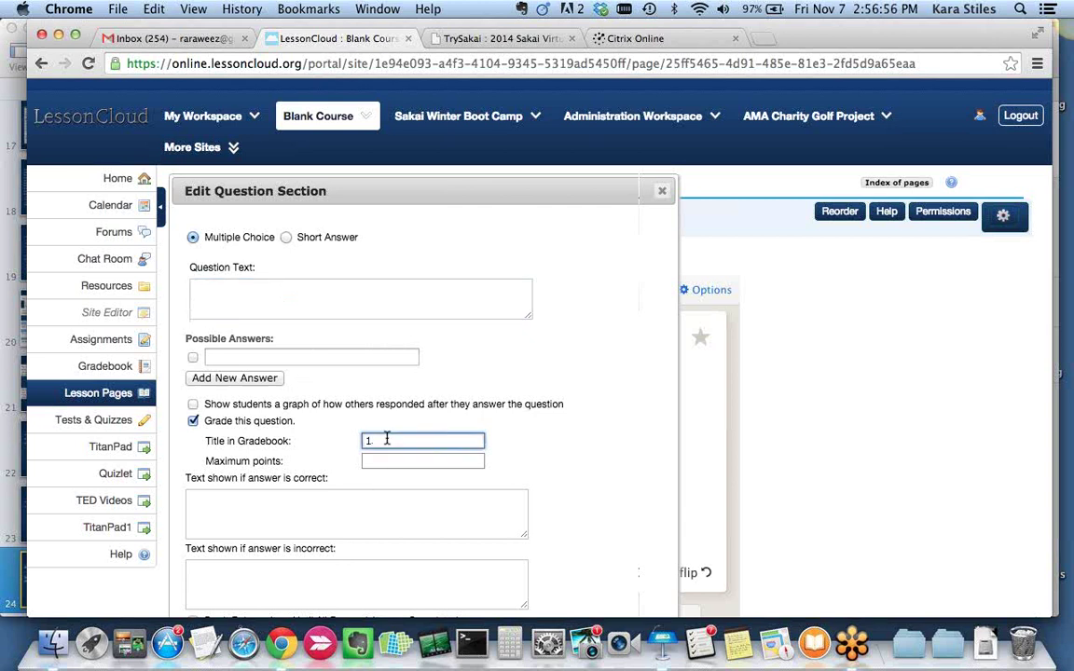
Enter "What did you do today?" as the question text
click(251, 306)
text(Wh)
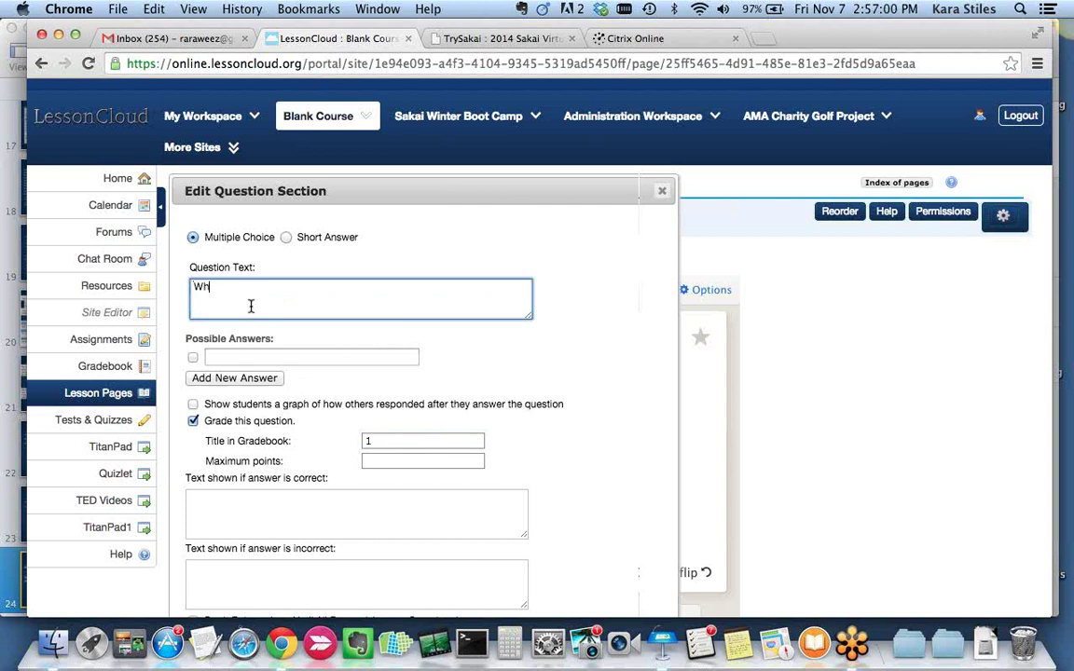
text(at did you do today?)
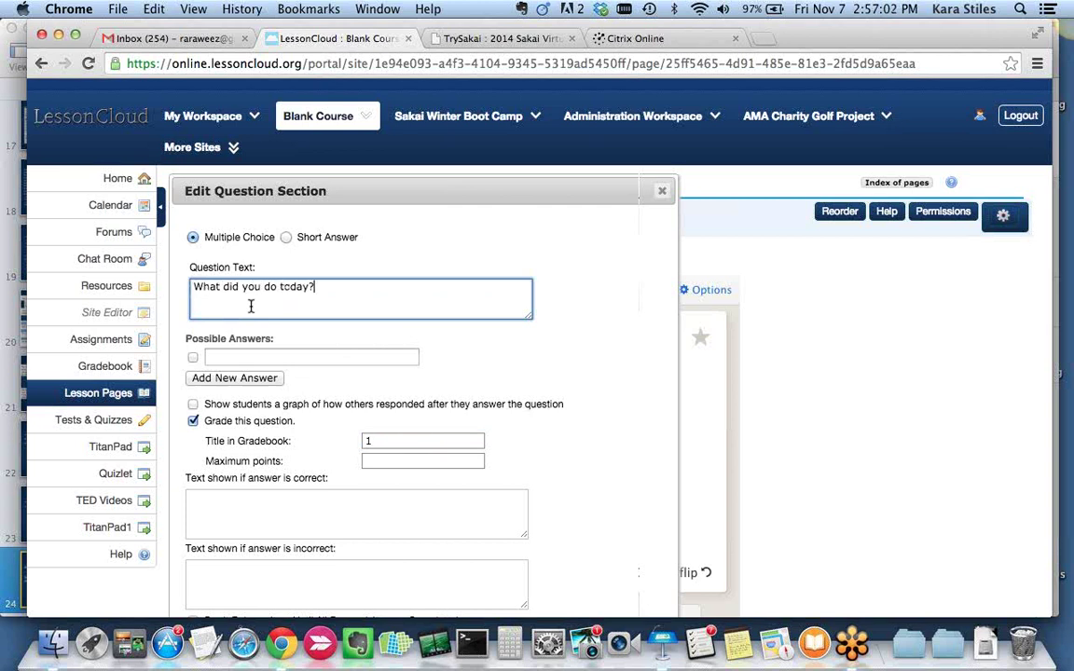
Provide the possible answers "Ate lunch", "Ate breakfast" and "Nothing", and mark "Ate lunch" as correct
click(220, 380)
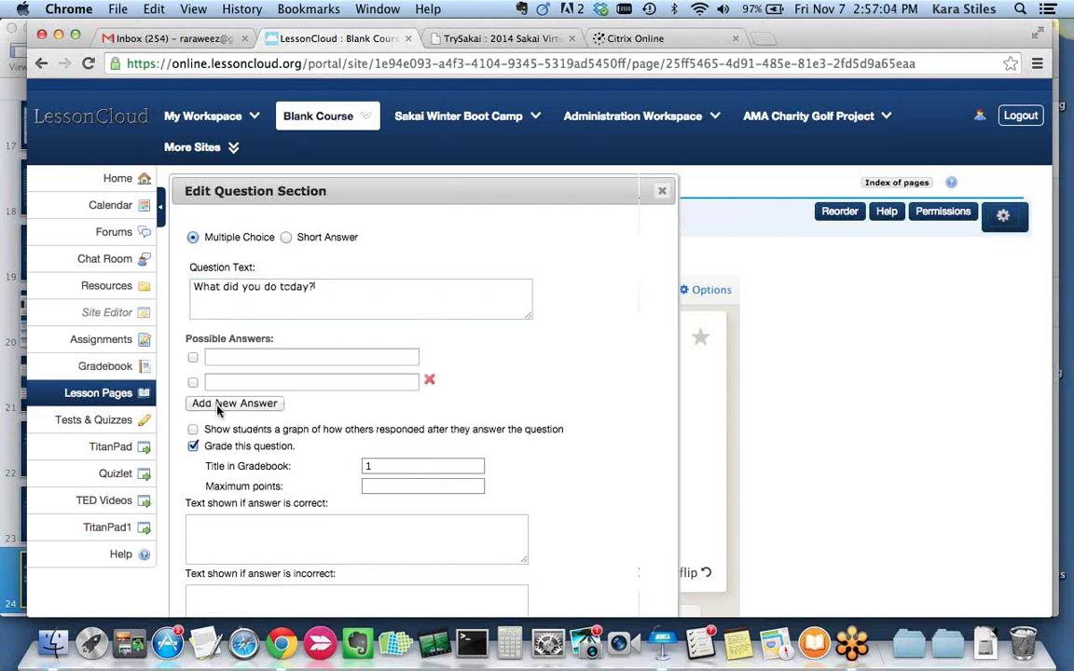
click(216, 405)
click(238, 356)
text(Ate lunch)
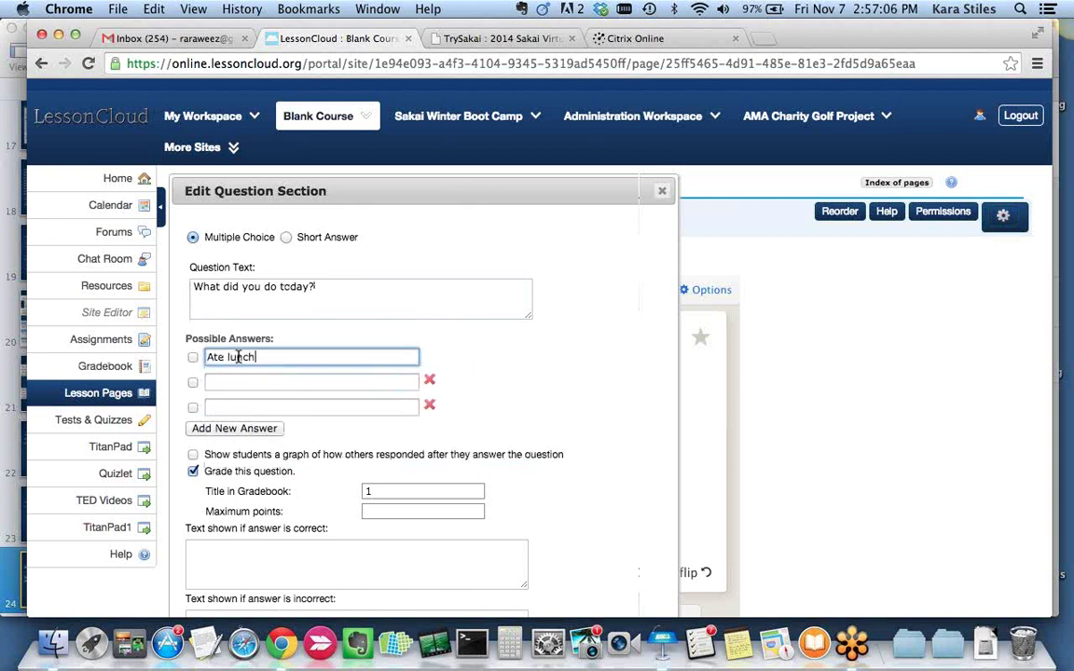
key(Tab)
text(Ate breakfast)
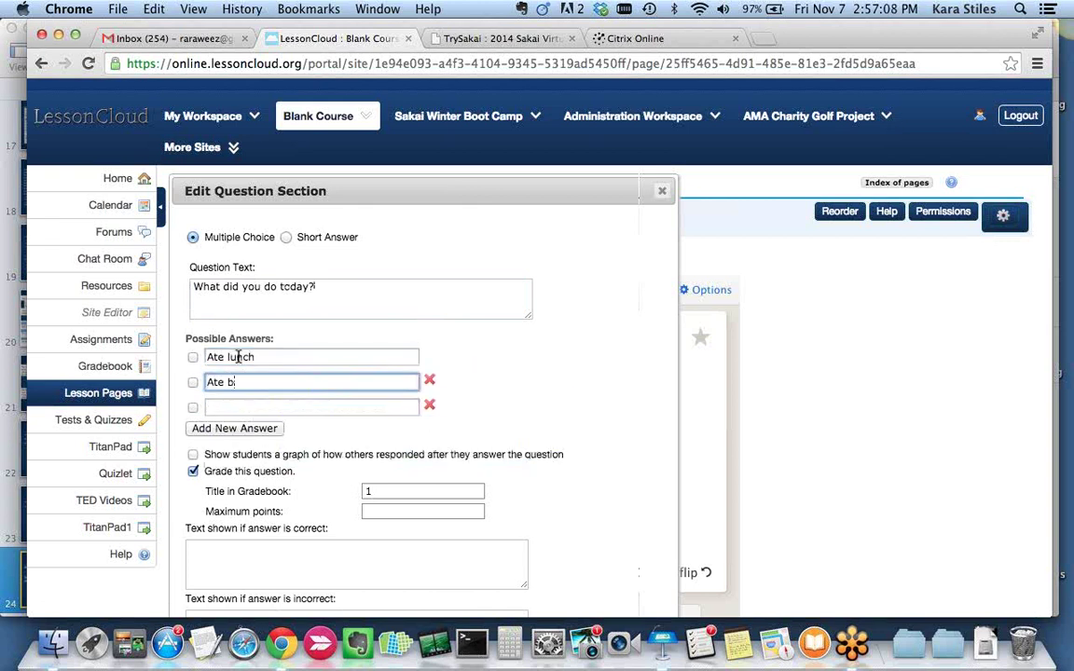
click(228, 411)
text(Nothing!)
click(193, 357)
Withhold the question until all prerequisites are completed and try to save it
scroll(466, 457, down, 5)
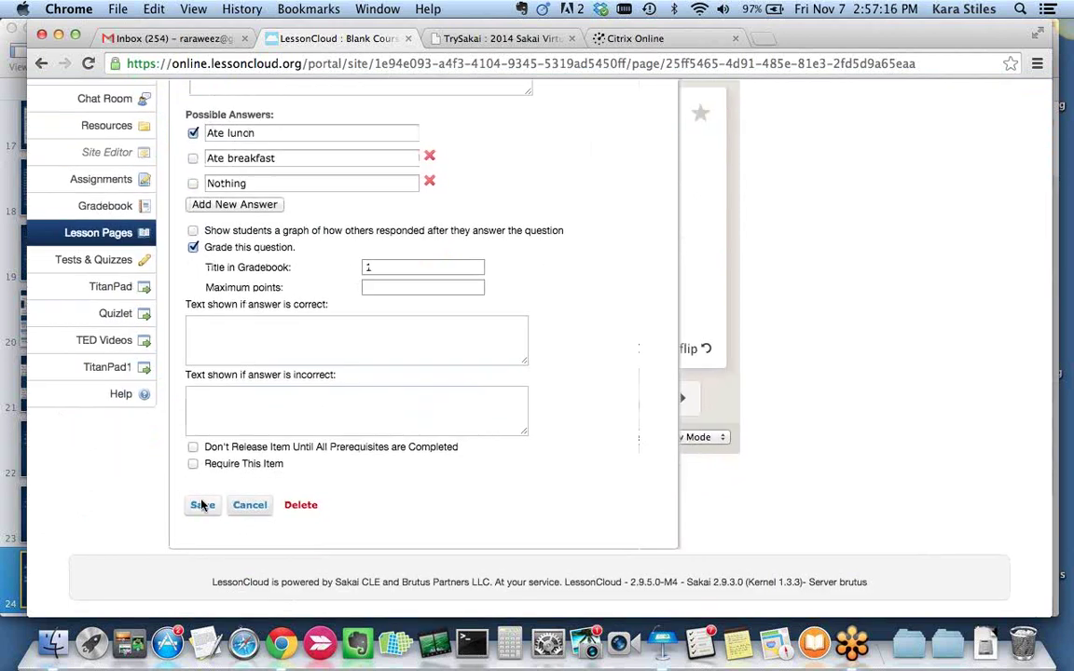
scroll(209, 494, up, 1)
click(414, 487)
click(202, 545)
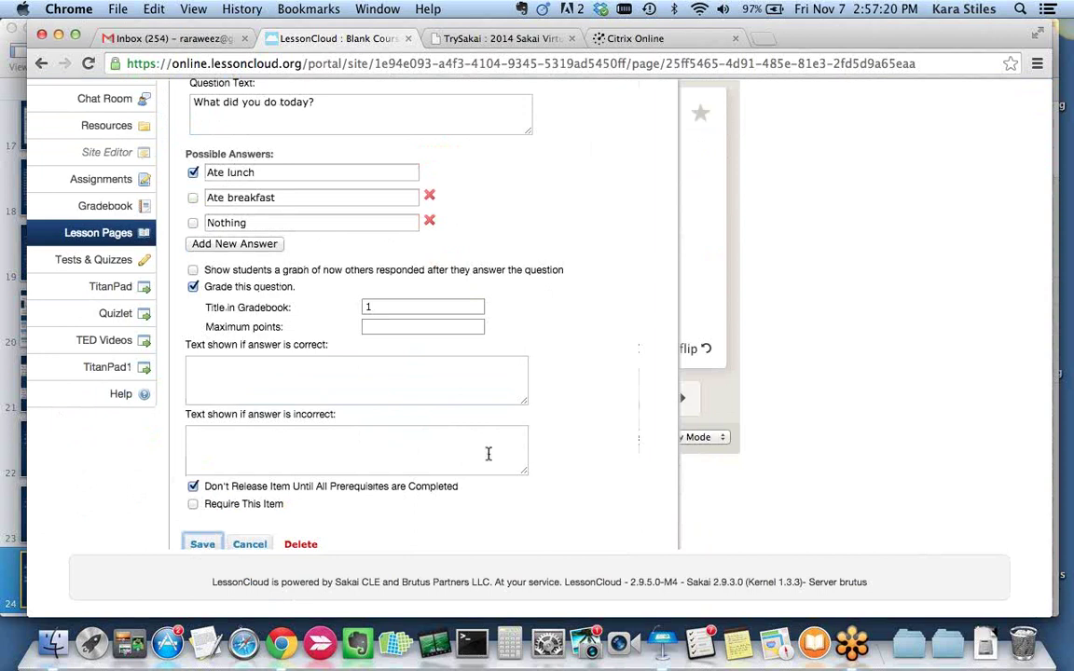
scroll(518, 346, down, 2)
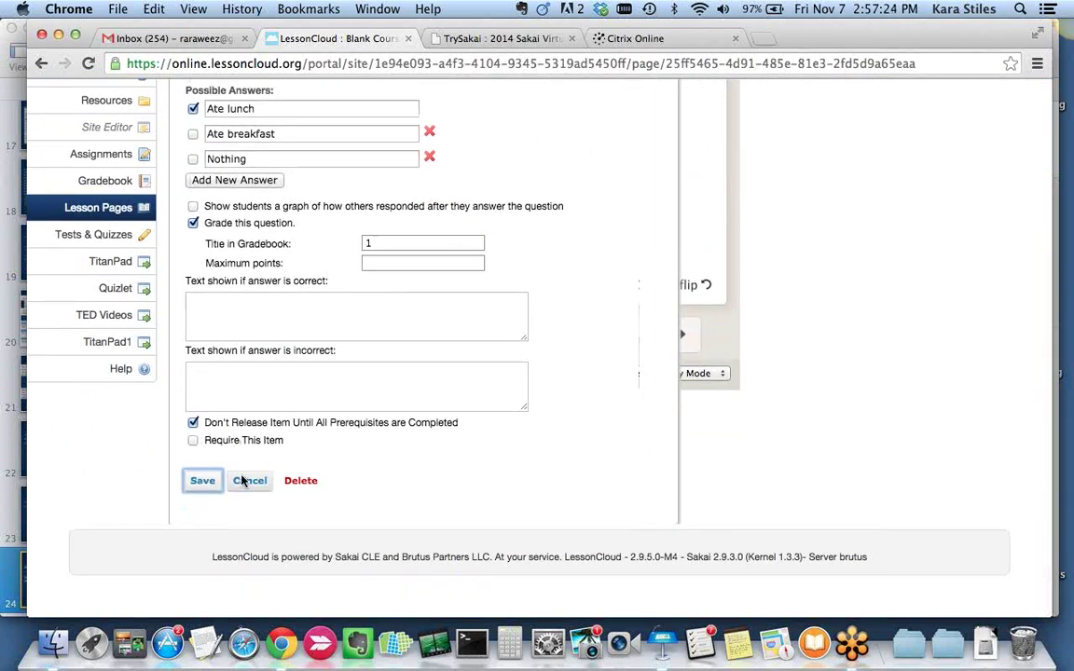
Set the gradebook title to "Gradebook thing" and the maximum points to 1, and save the question
scroll(444, 444, up, 4)
scroll(443, 444, up, 3)
scroll(399, 398, down, 5)
click(382, 309)
scroll(545, 340, up, 5)
scroll(492, 527, down, 2)
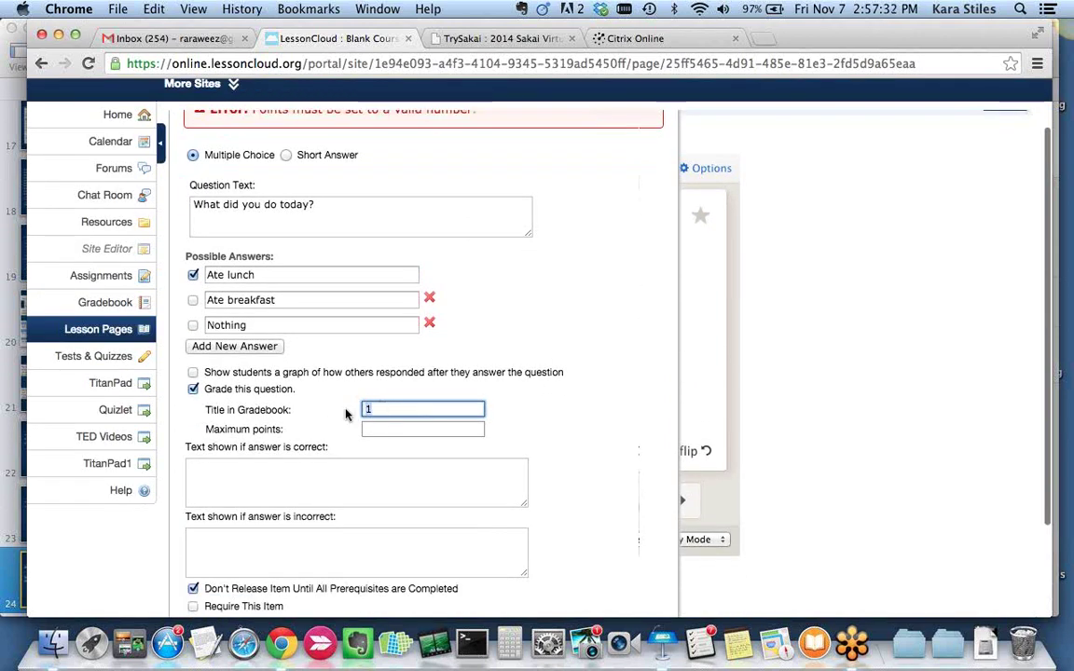
text(Gradebook thing)
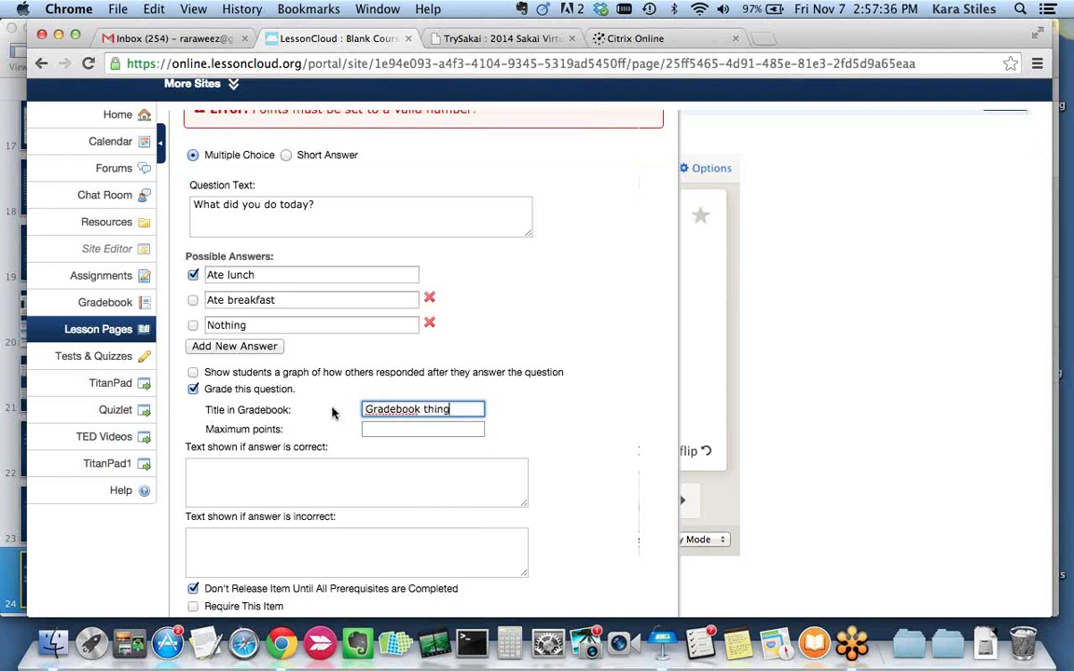
key(Tab)
text(1)
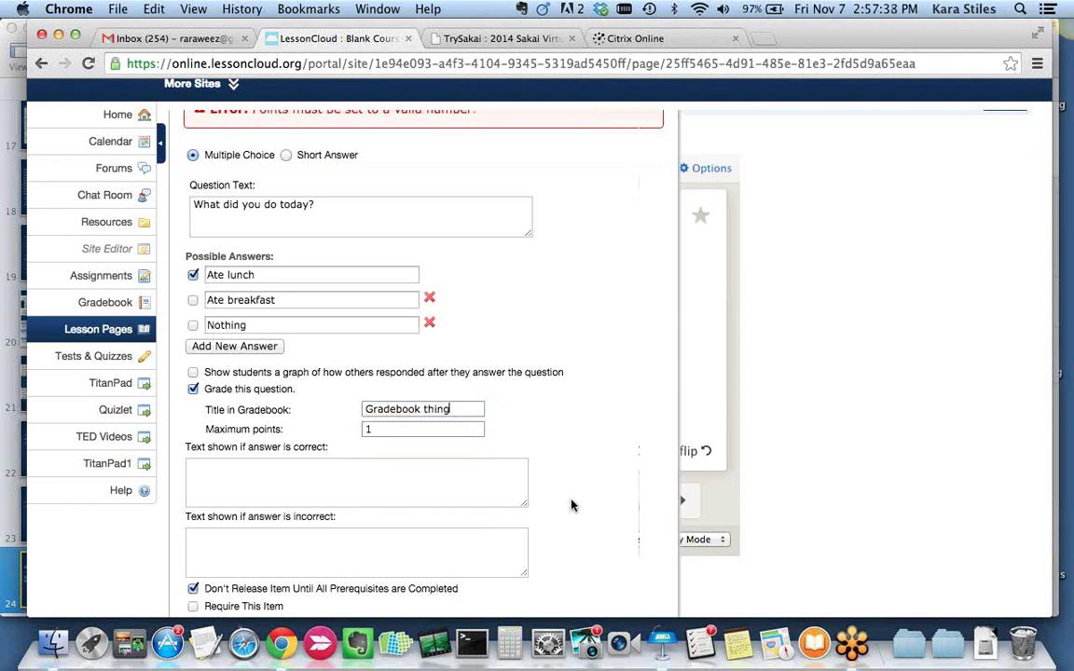
scroll(571, 506, down, 4)
click(202, 480)
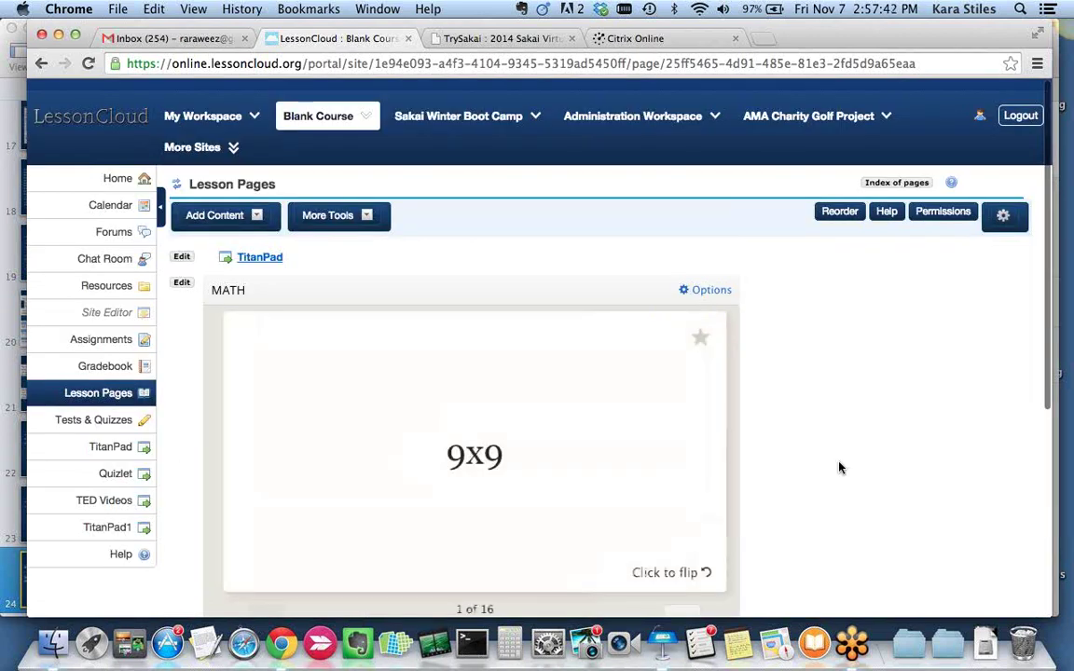
Answer the new question below the Quizlet flashcards with "Ate lunch" and submit the answer
scroll(839, 466, down, 6)
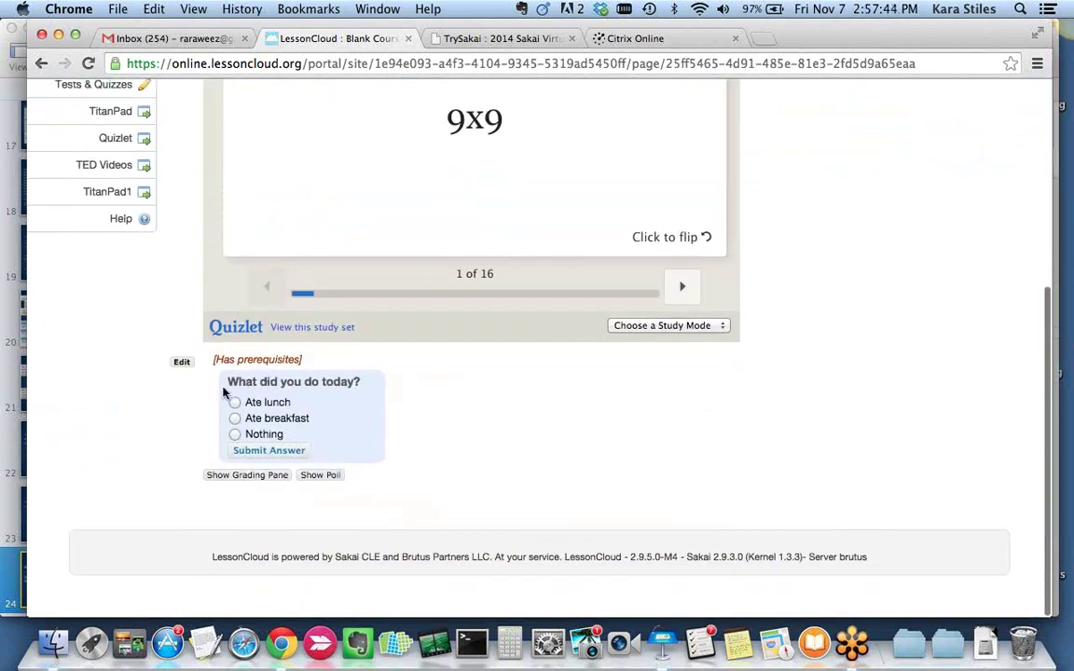
click(235, 404)
click(277, 452)
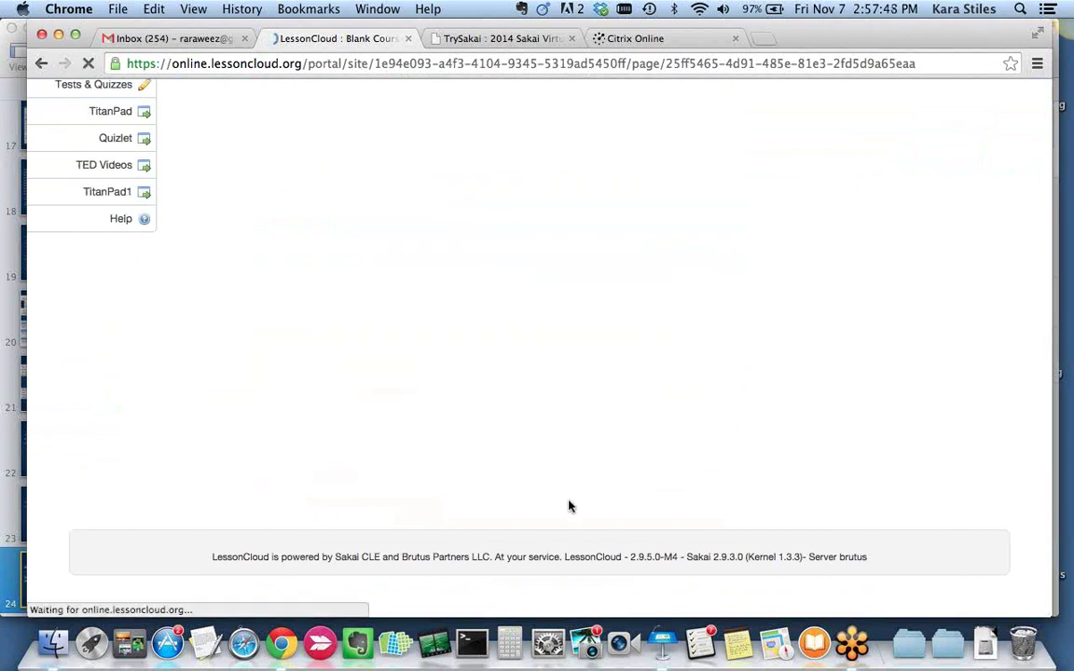
scroll(748, 468, down, 5)
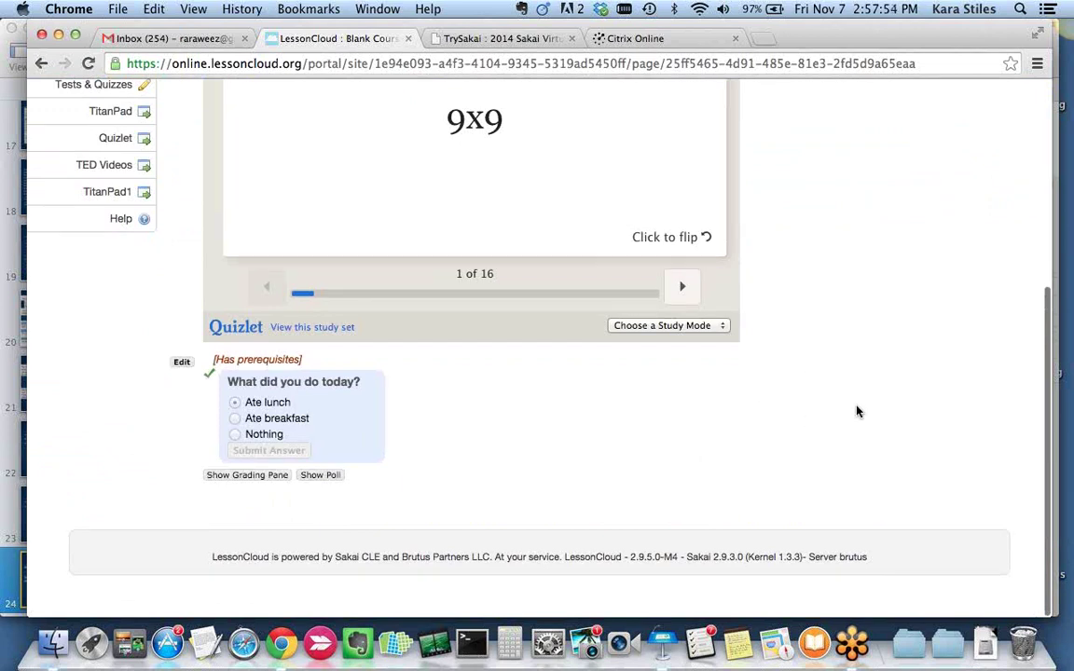
Open the course's Gradebook and examine the "Gradebook thing" item and its grade editor source
scroll(857, 410, up, 5)
click(126, 288)
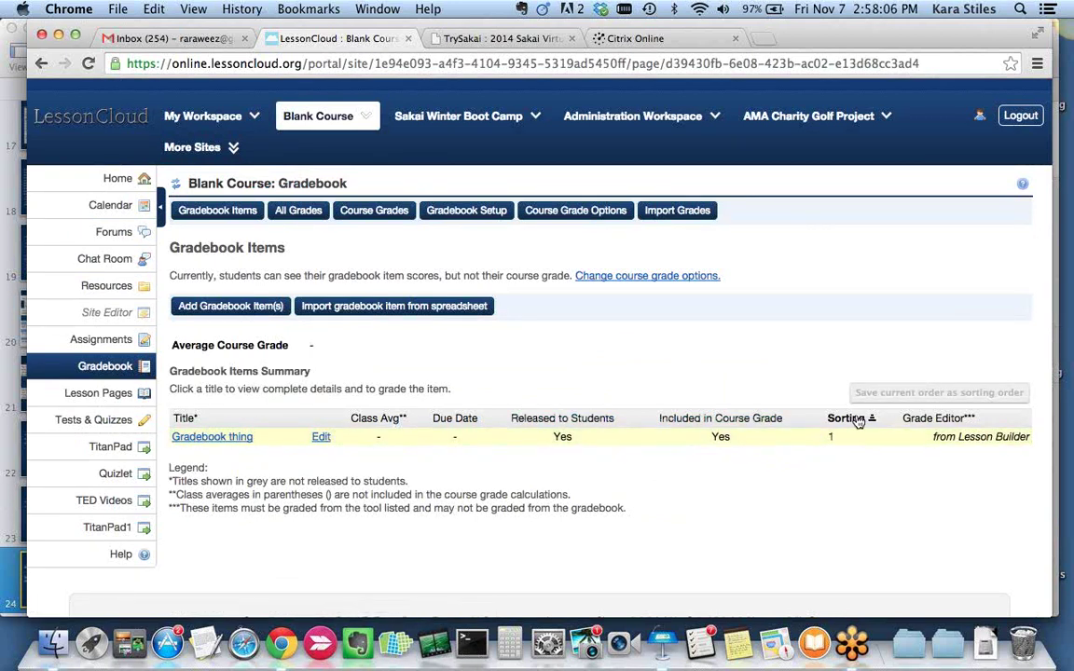
drag(933, 440, 1038, 437)
click(741, 357)
scroll(637, 364, down, 3)
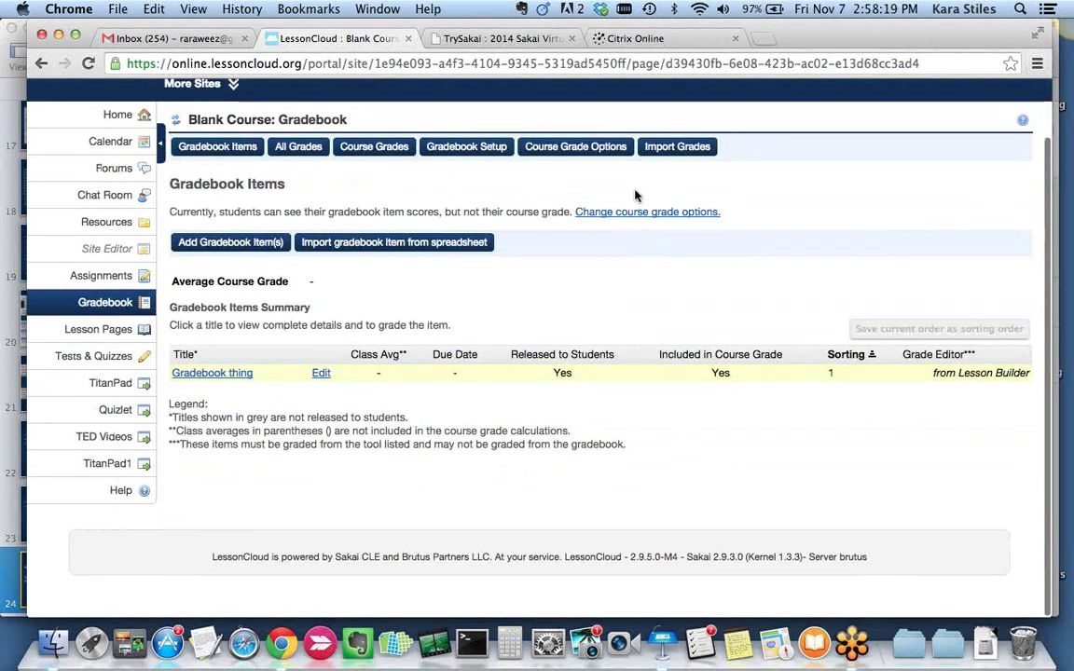
scroll(637, 196, up, 3)
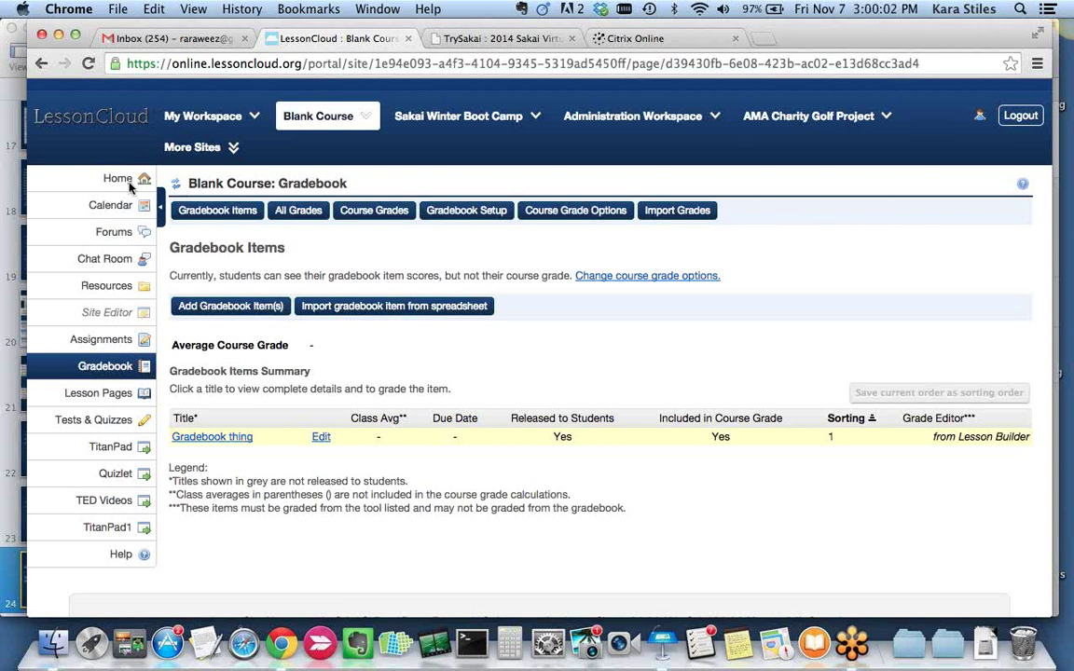
Switch to Keynote
key(super+Tab)
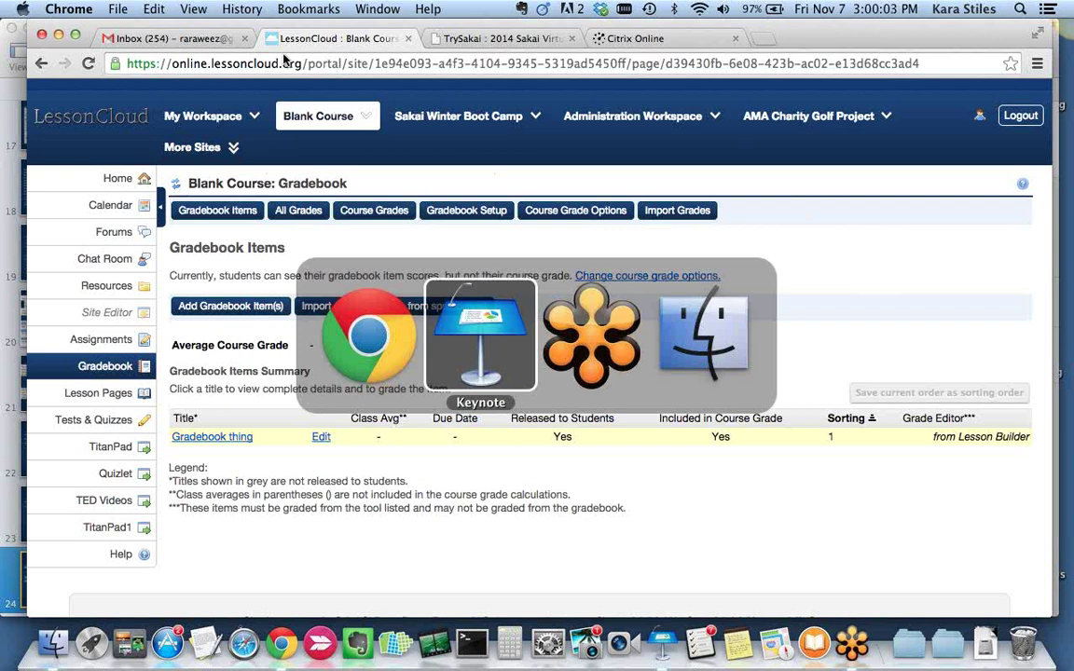